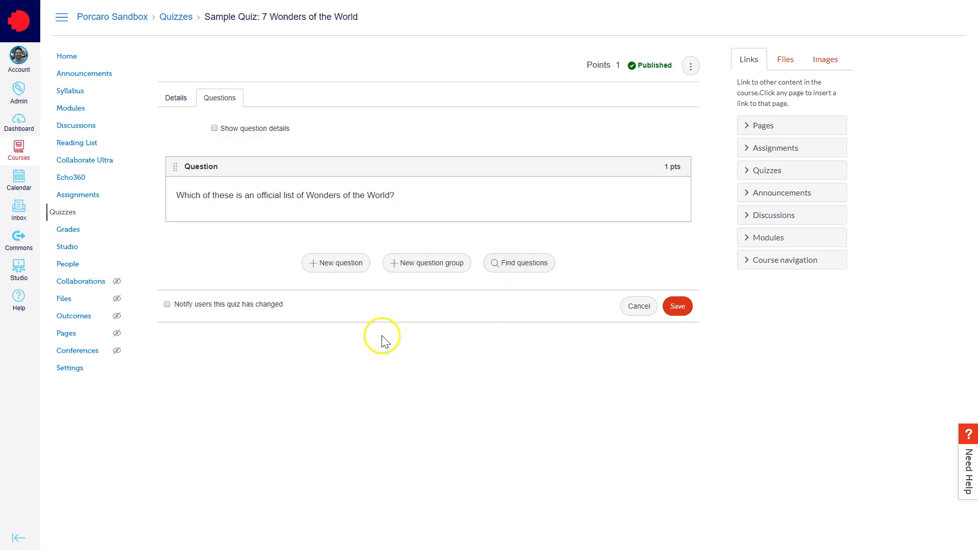
- Add a new quiz question titled "Multiple-Choice Question" with the Multiple choice type, worth 2 points
left_click(335, 262)
left_click_drag(965, 218, 966, 338)
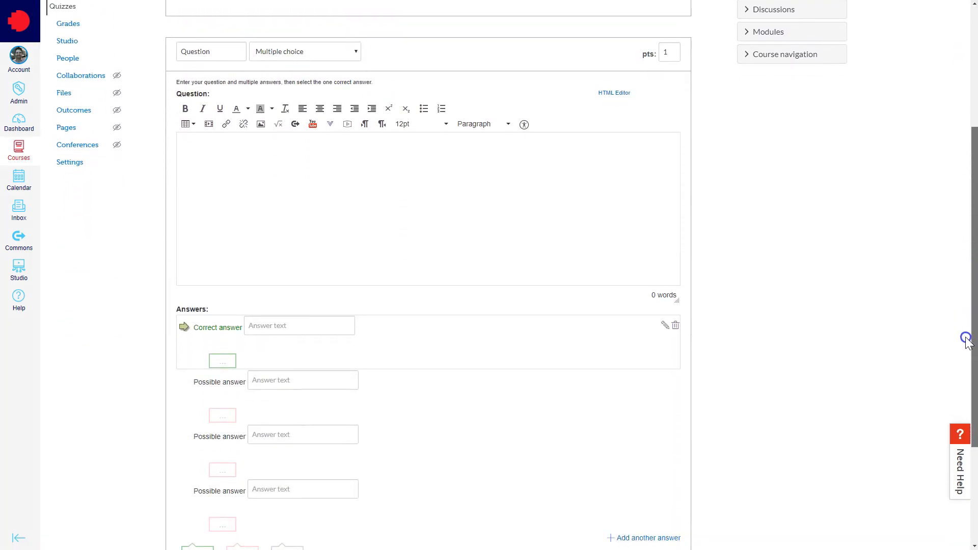
double_click(208, 52)
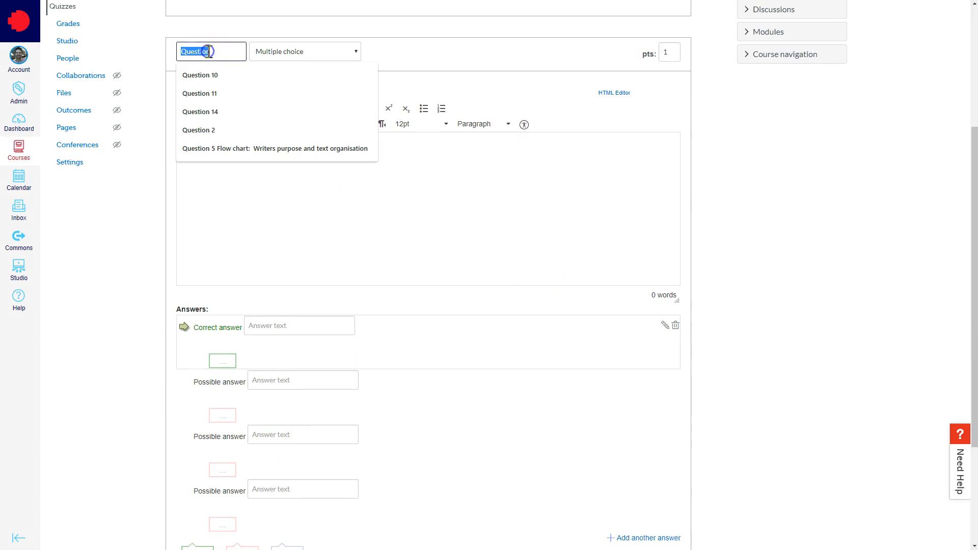
type("Multiple-Choice Question")
left_click(350, 53)
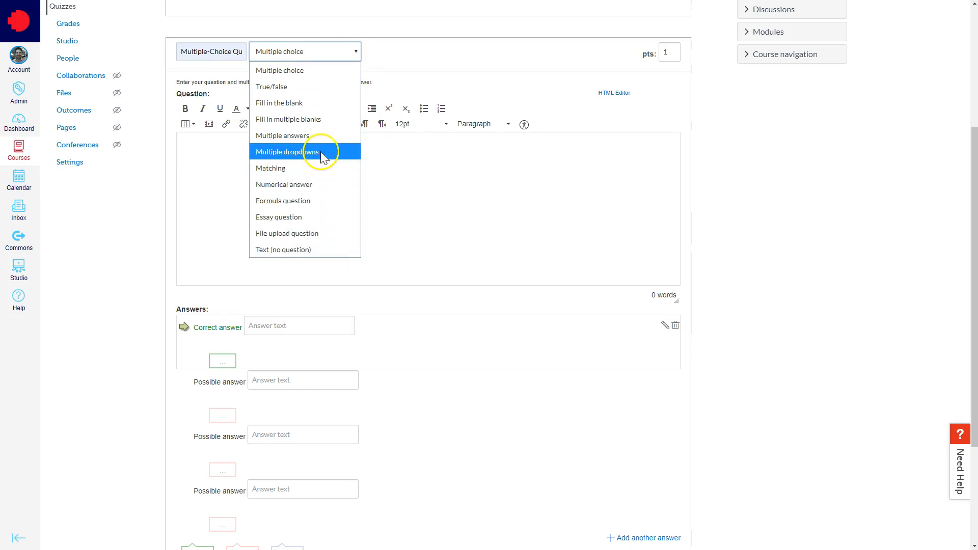
left_click(301, 72)
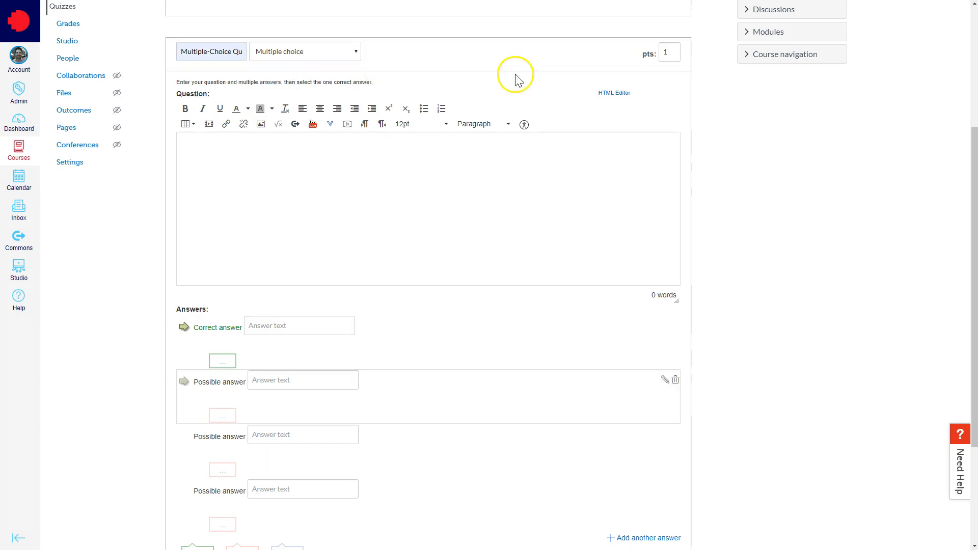
double_click(669, 53)
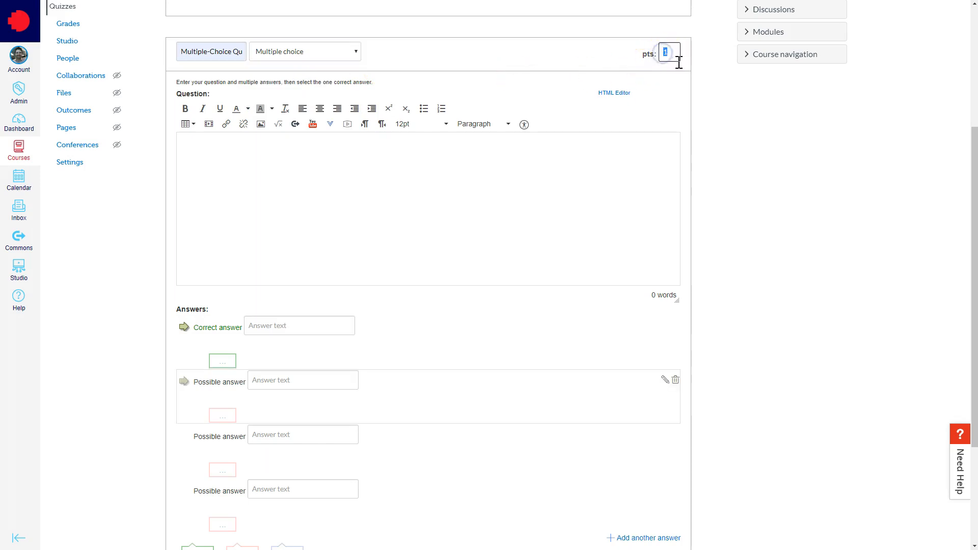
left_click(710, 87)
- Enter the question text "Which of the Wonders of the World lists does the Great Pyramid of Giza appear?"
scroll(232, 288, "up", 2)
left_click(231, 289)
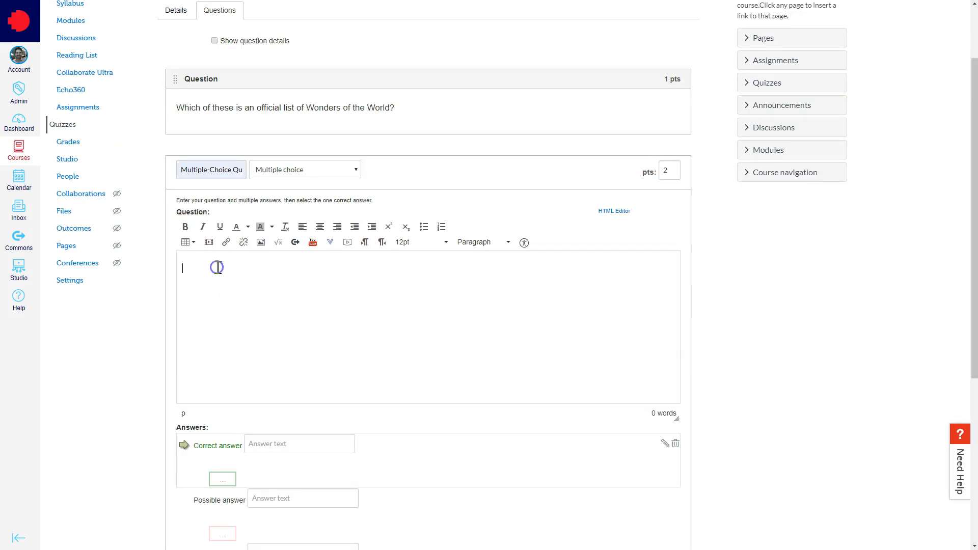
type("Which of the Wonders of the World I")
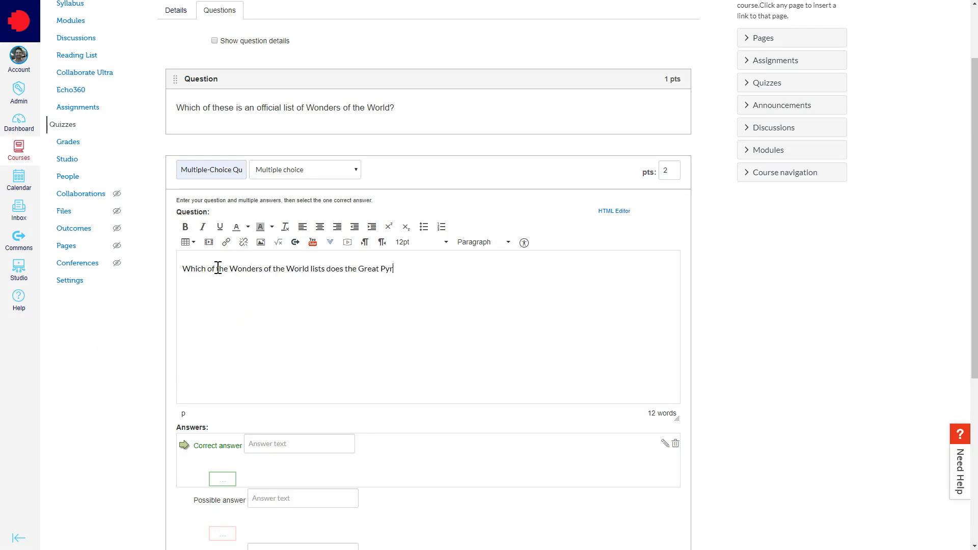
type("appear?")
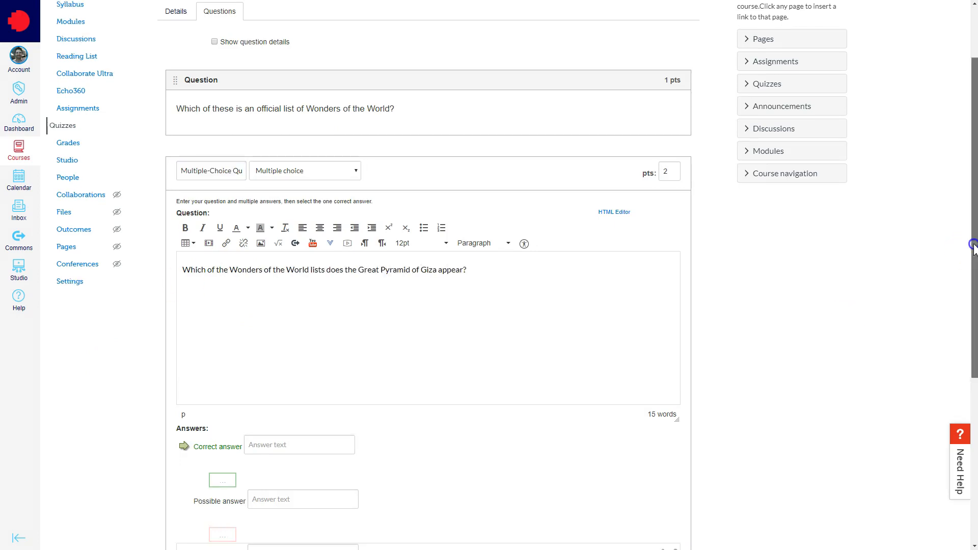
- Embed the course image pyramid.jpg below the question text and scale it down to fit the editor's width
left_click_drag(967, 240, 964, 168)
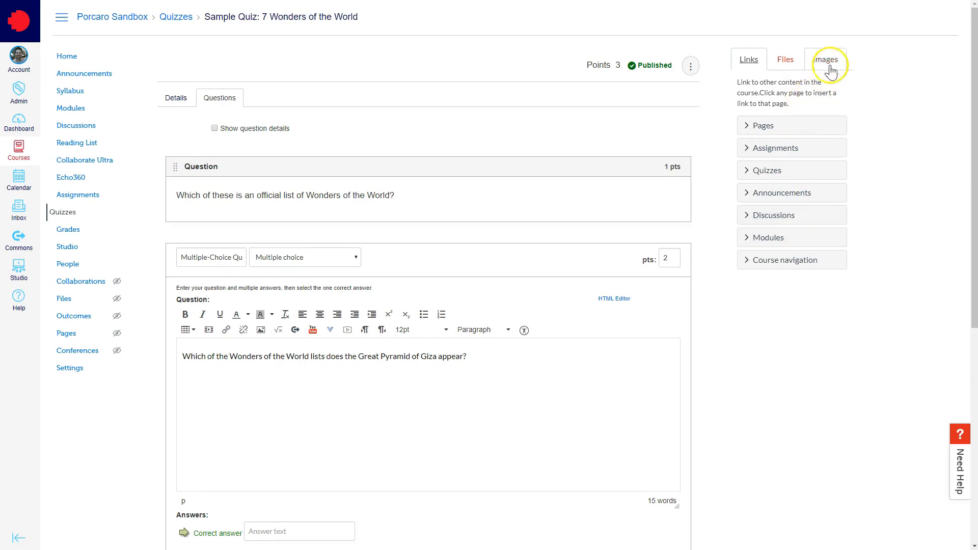
left_click(815, 62)
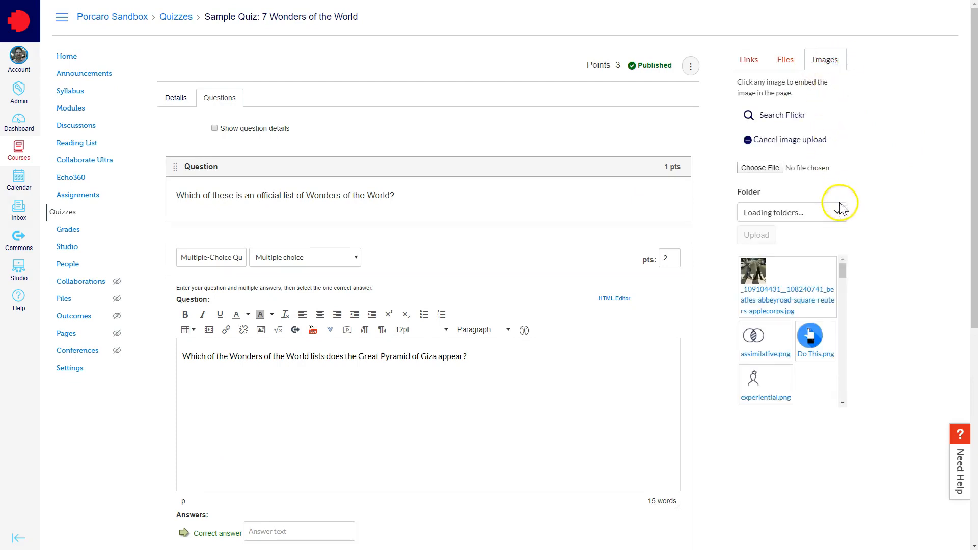
left_click_drag(842, 269, 846, 377)
left_click(808, 279)
left_click_drag(677, 370, 678, 453)
left_click(611, 443)
left_click_drag(666, 485, 411, 351)
- Enter the answers Modern, Natural and Ancient, and mark Ancient as the correct answer
scroll(633, 291, "down", 3)
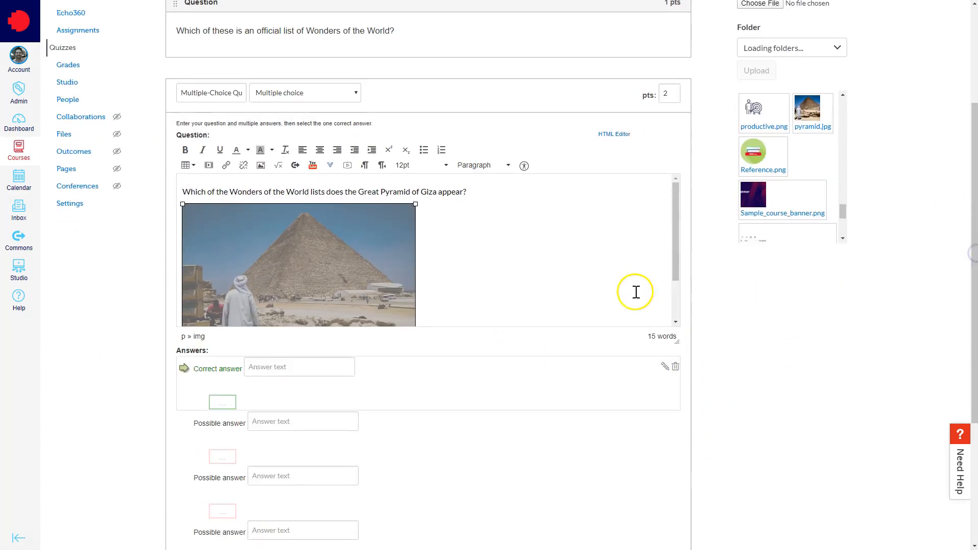
left_click(303, 368)
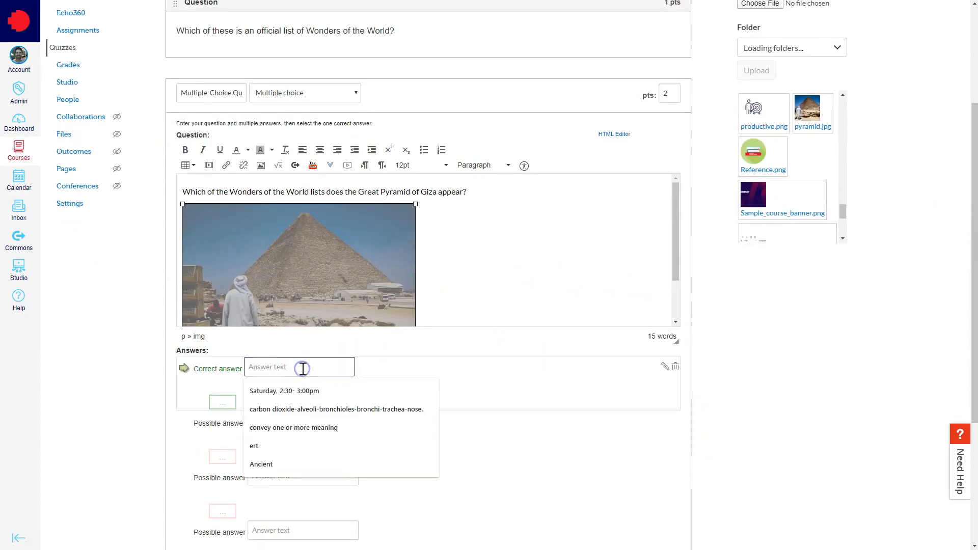
type("Modern")
left_click(317, 423)
type("Natural")
left_click(316, 475)
type("Ancient")
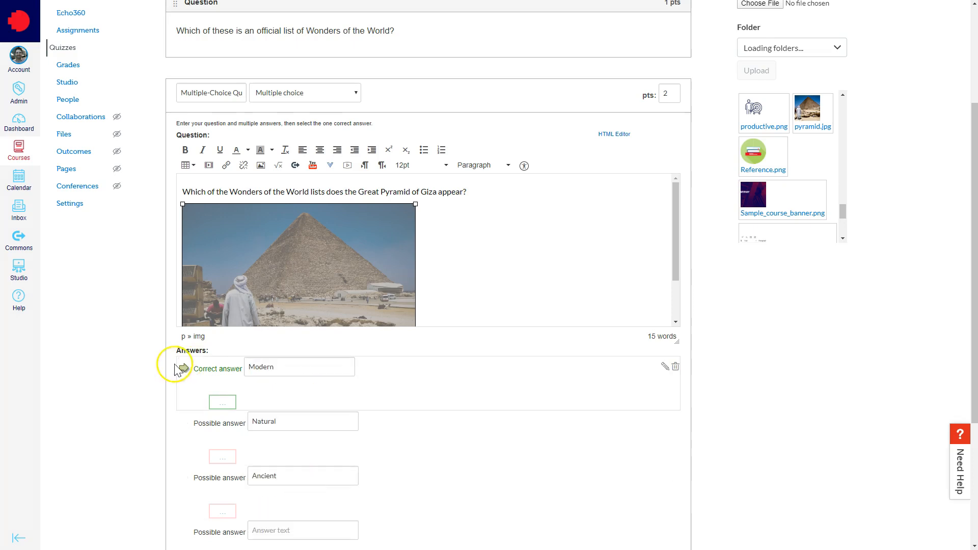
left_click(183, 478)
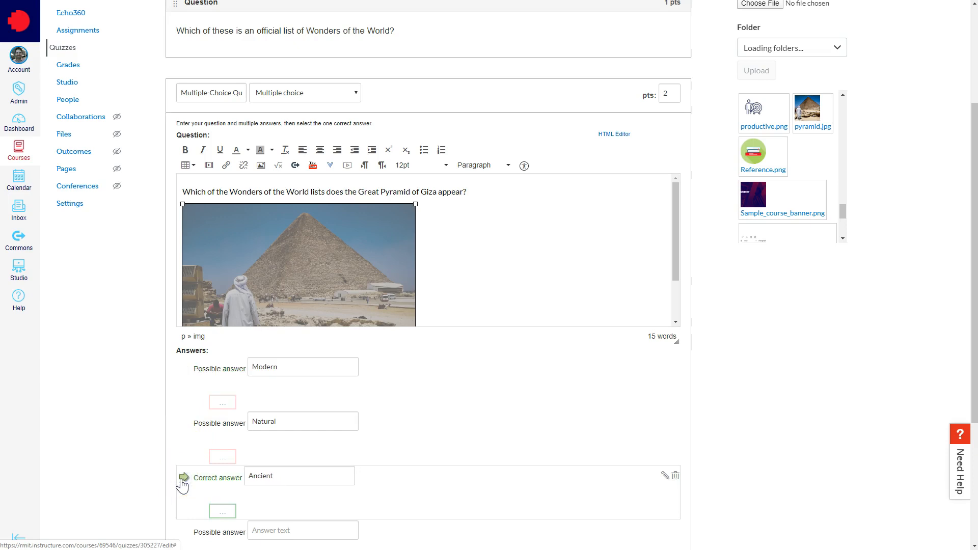
- Give the Modern and Natural answers the comment "Try again. Consider reviewing the material in Topic 1."
scroll(230, 283, "down", 2)
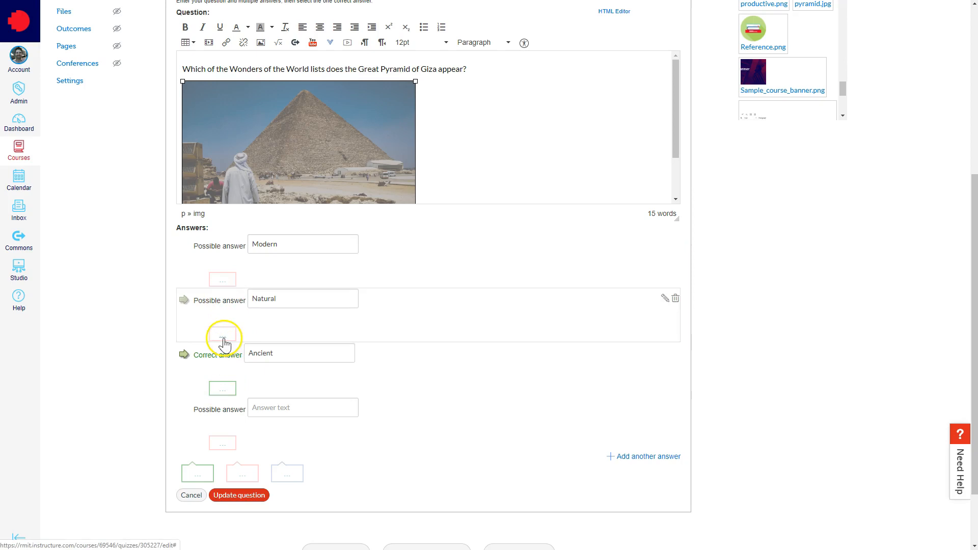
left_click(233, 282)
type("Try")
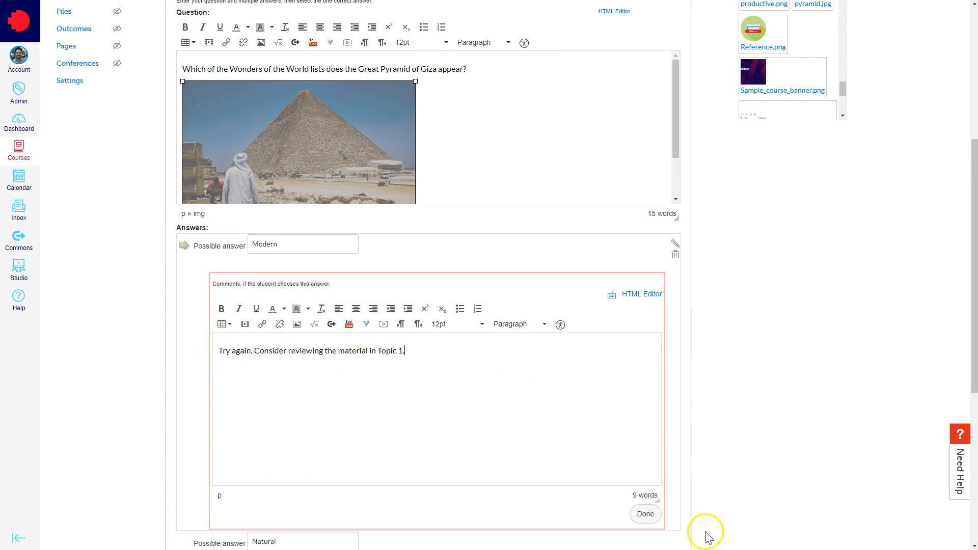
- Give the correct answer Ancient the comment "Well done! You are ready to move on to Topic 2."
left_click(225, 311)
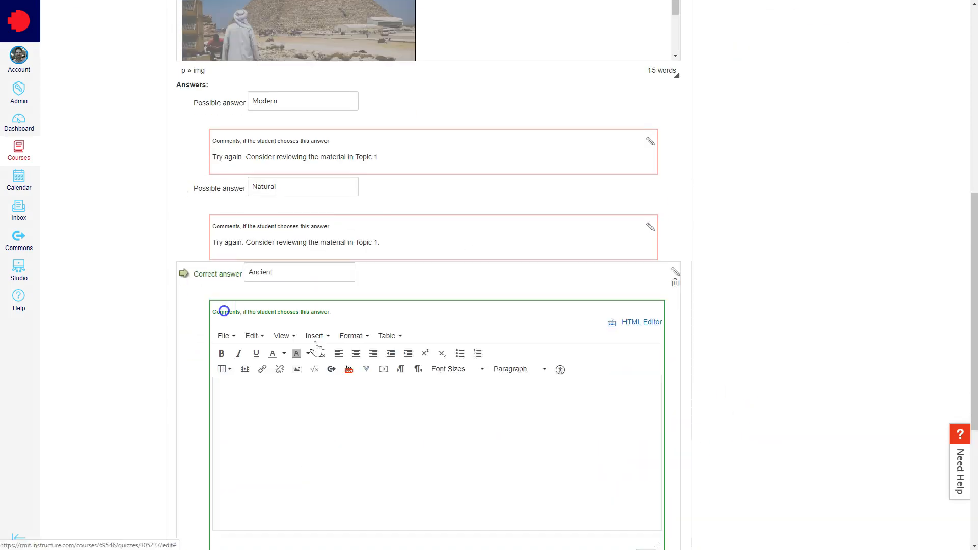
type("Well done! You are ready to mov")
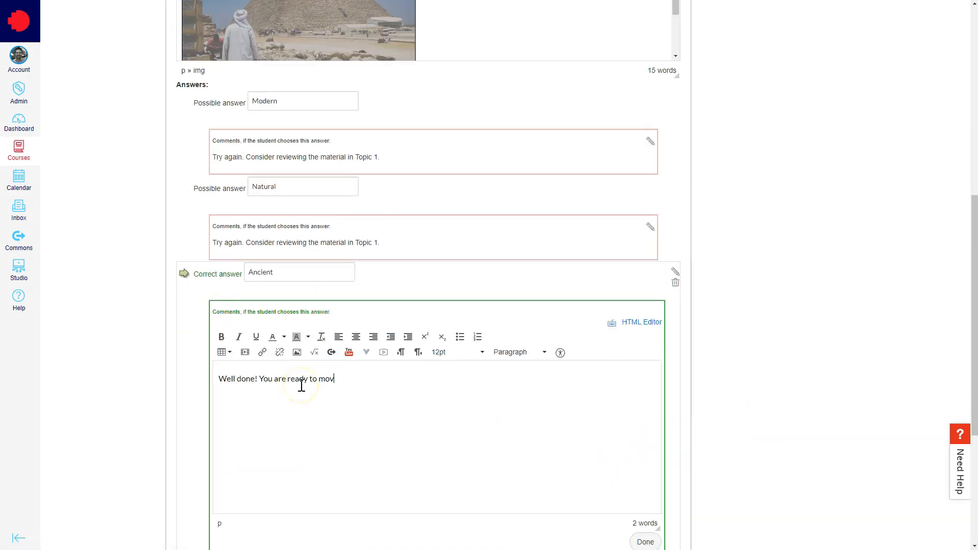
type(".")
left_click(201, 507)
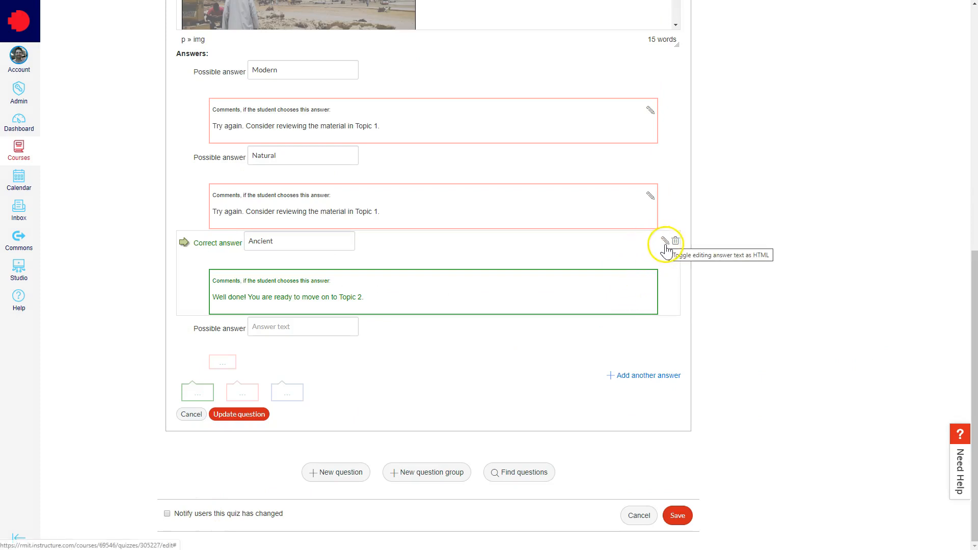
- Delete the empty fourth answer and save the multiple-choice question to the quiz
mouse_move(670, 326)
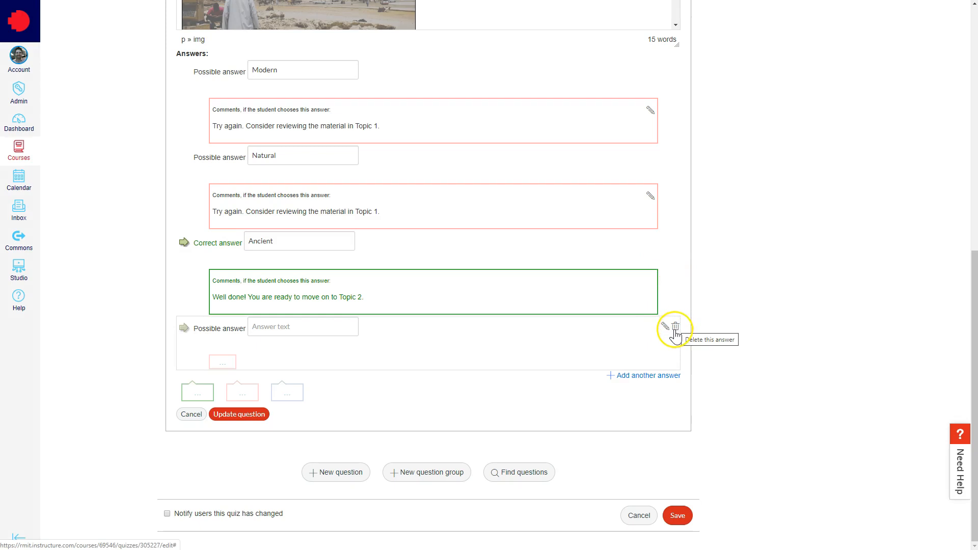
left_click(676, 328)
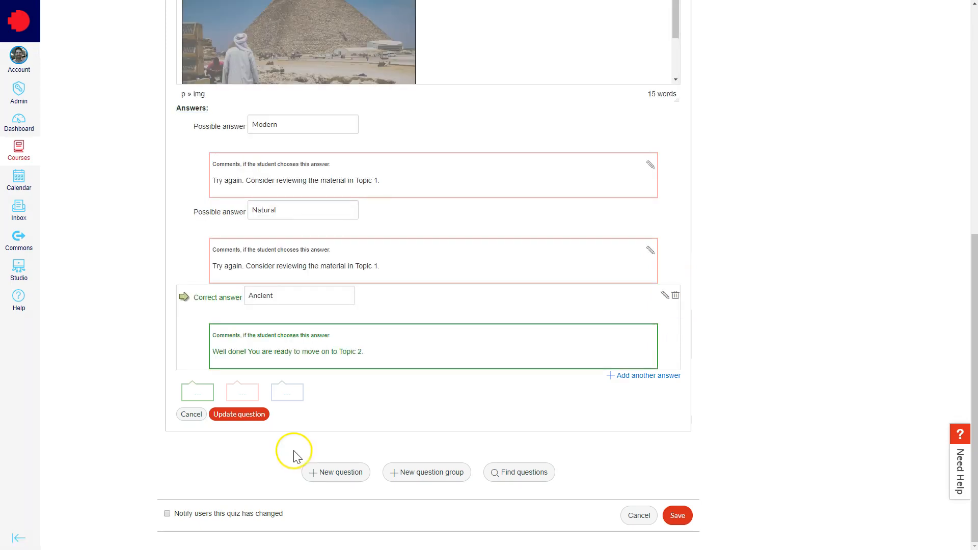
left_click(229, 422)
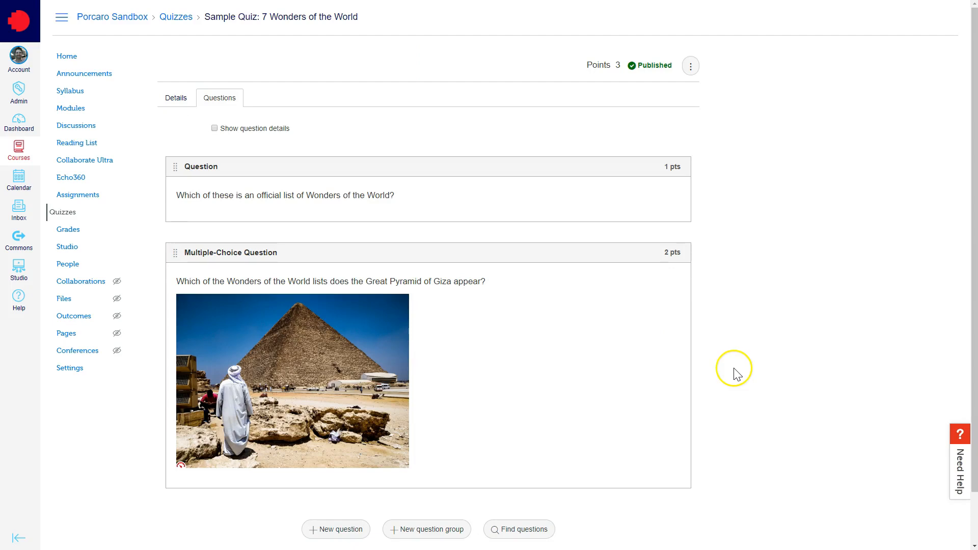
- Create a question group named "Taj Mahal Questions" that picks 2 questions at 1 point per question
scroll(737, 375, "down", 1)
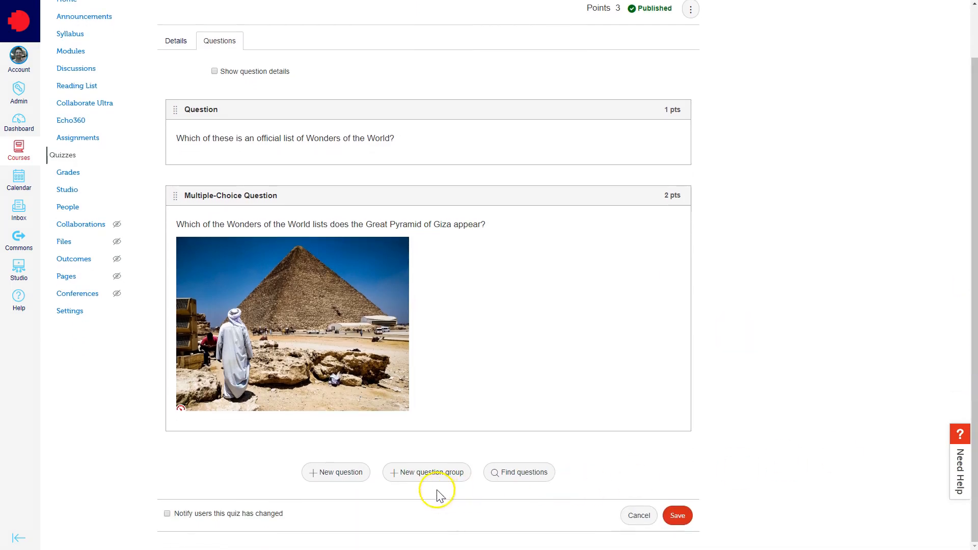
left_click(439, 474)
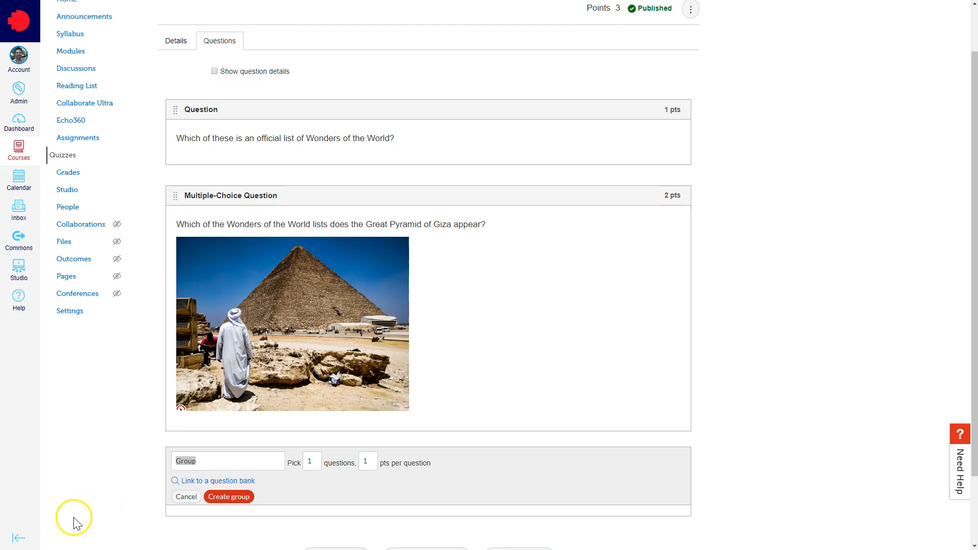
scroll(212, 375, "down", 2)
left_click(211, 290)
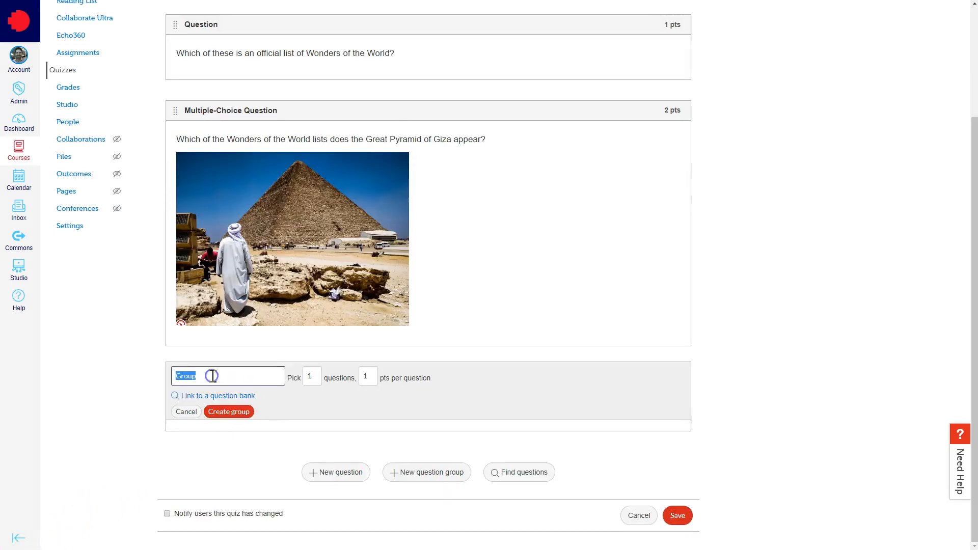
type("Taj Mahal Questions")
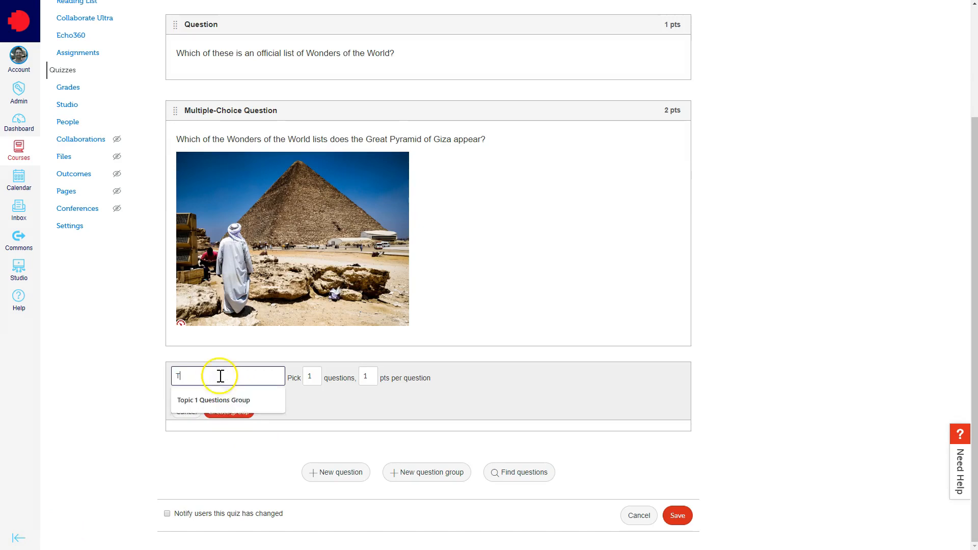
left_click(309, 375)
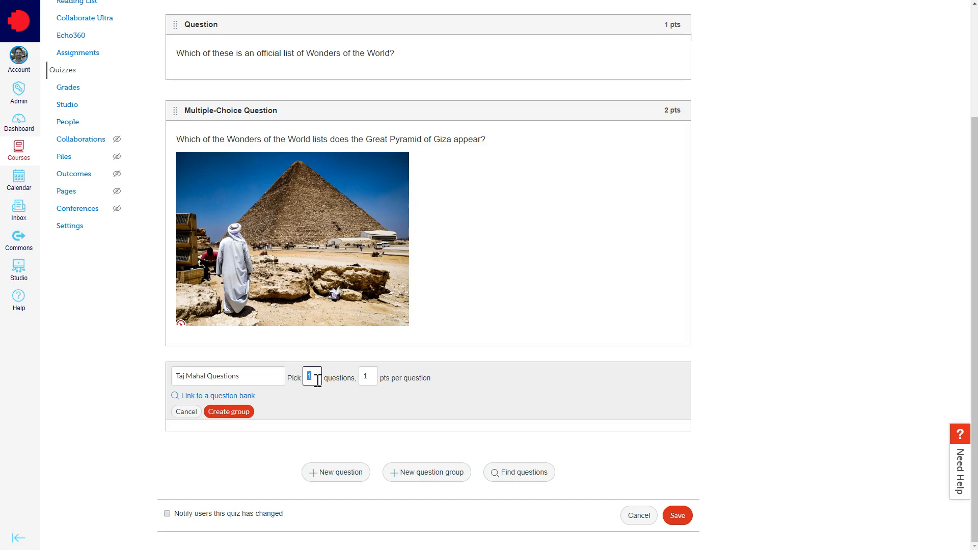
type("2")
left_click(370, 378)
left_click(374, 380)
left_click(229, 412)
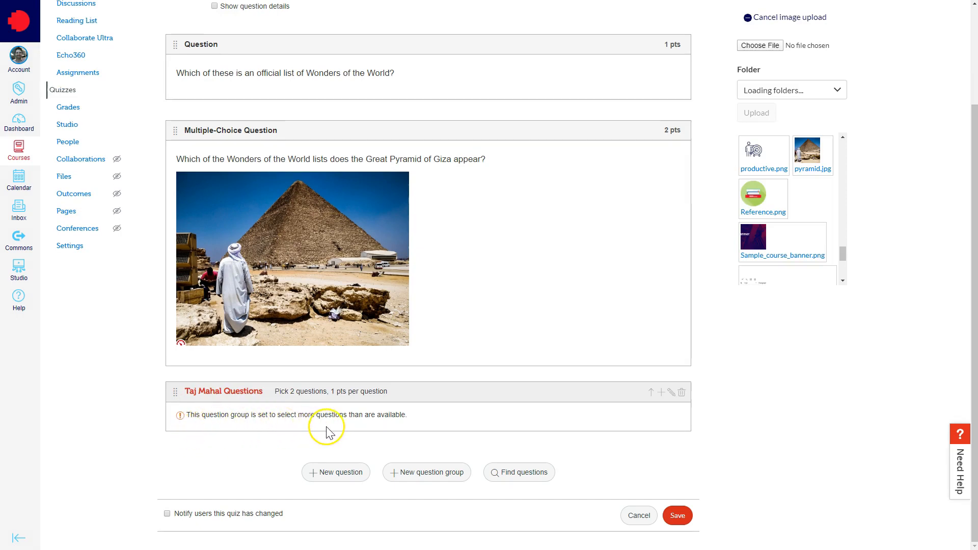
- Add a new question inside the Taj Mahal Questions group
left_click(660, 393)
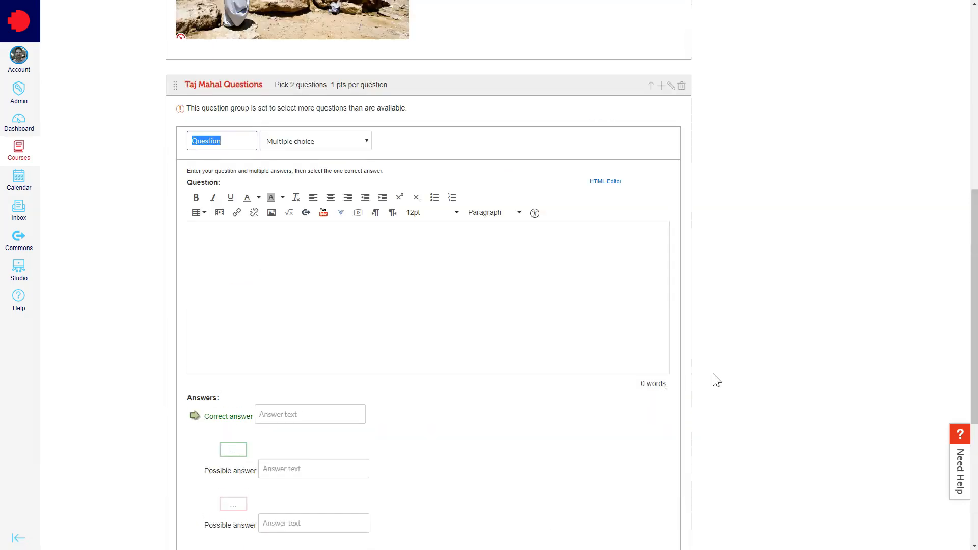
scroll(717, 380, "up", 1)
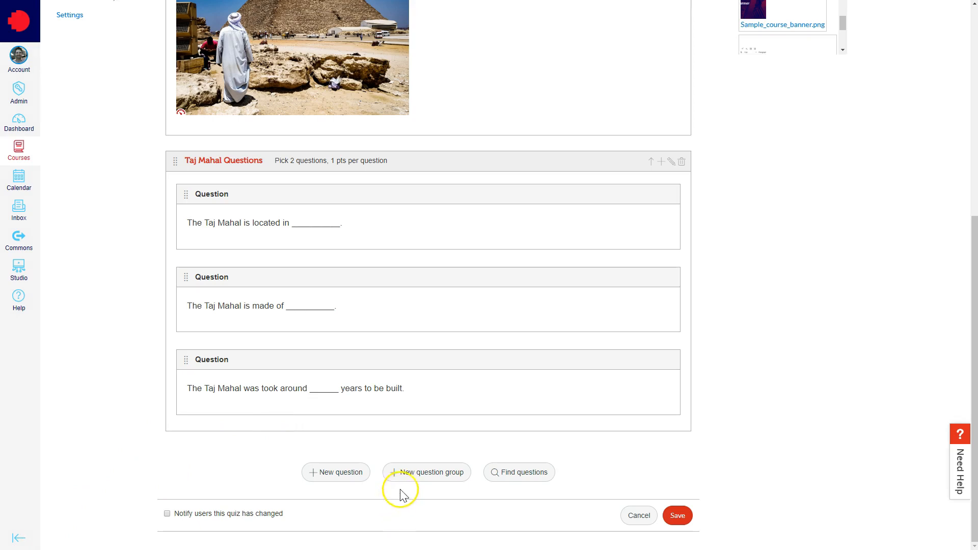
- Start another question group below the Taj Mahal group and link it to the Colosseum Question Bank
left_click(430, 477)
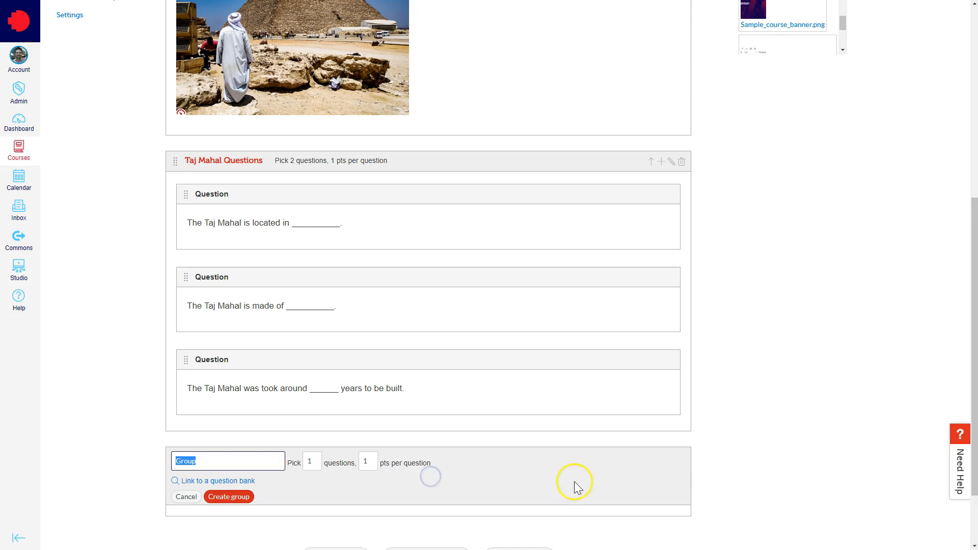
scroll(712, 460, "down", 2)
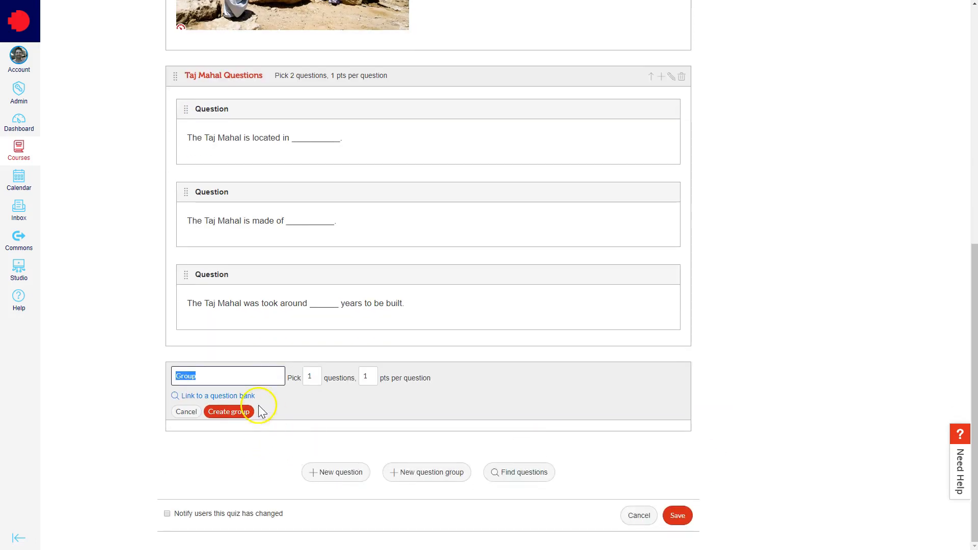
left_click(225, 397)
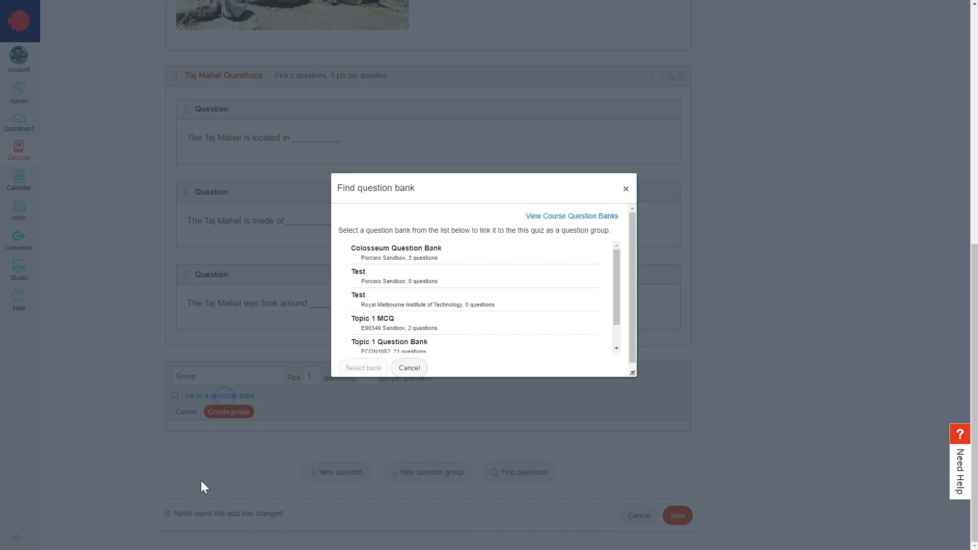
left_click(392, 255)
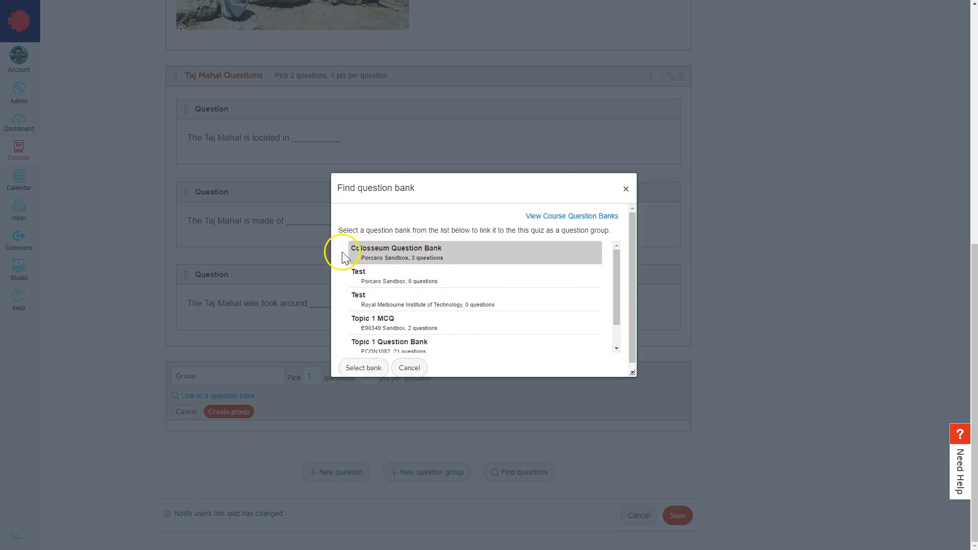
left_click(366, 370)
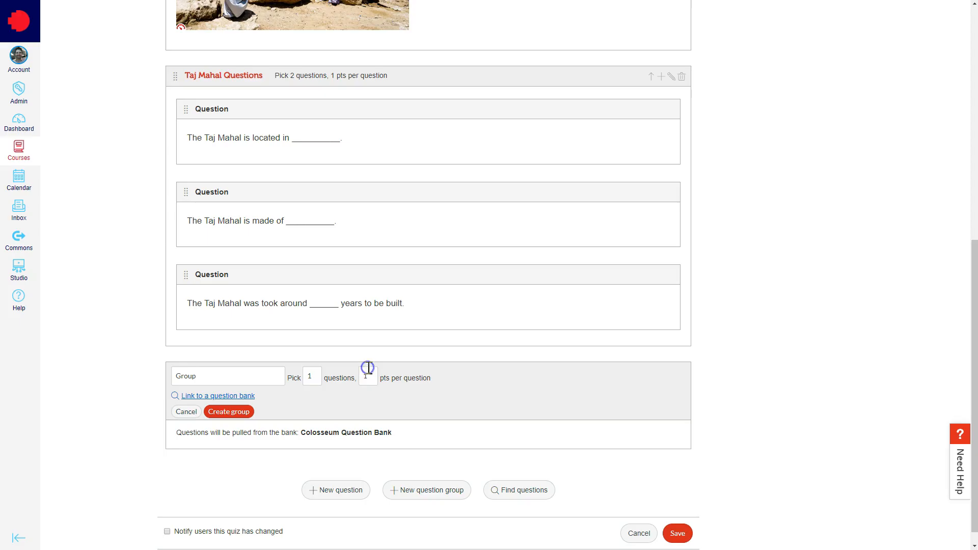
- Name the linked question group "Colosseum Questions", set it to pick 2 questions at 1 point each, and create it
left_click(204, 379)
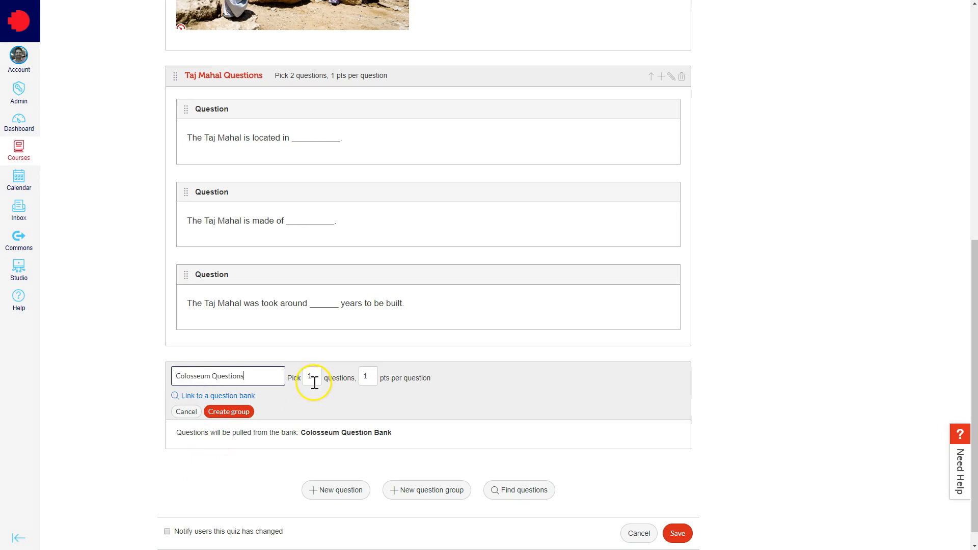
left_click_drag(314, 379, 306, 379)
type("2")
left_click(330, 425)
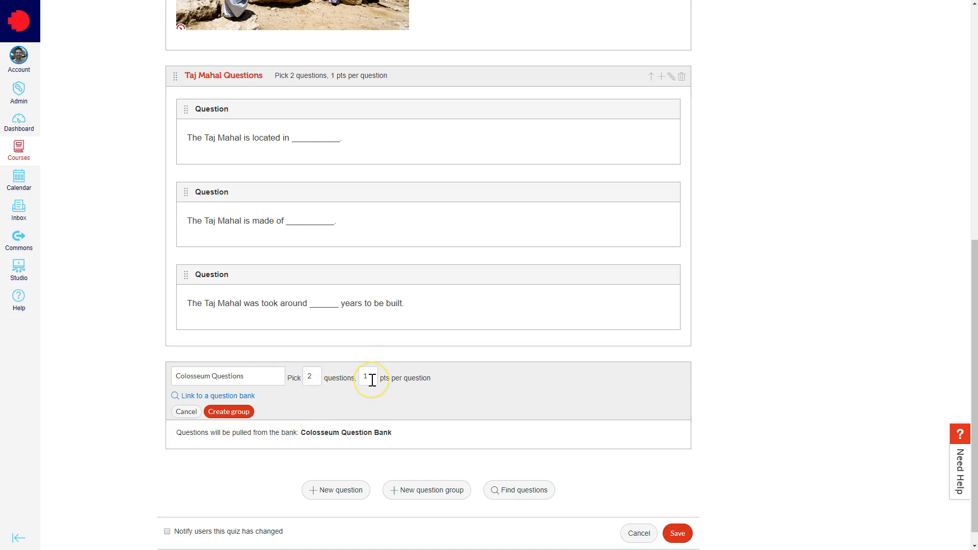
left_click(228, 412)
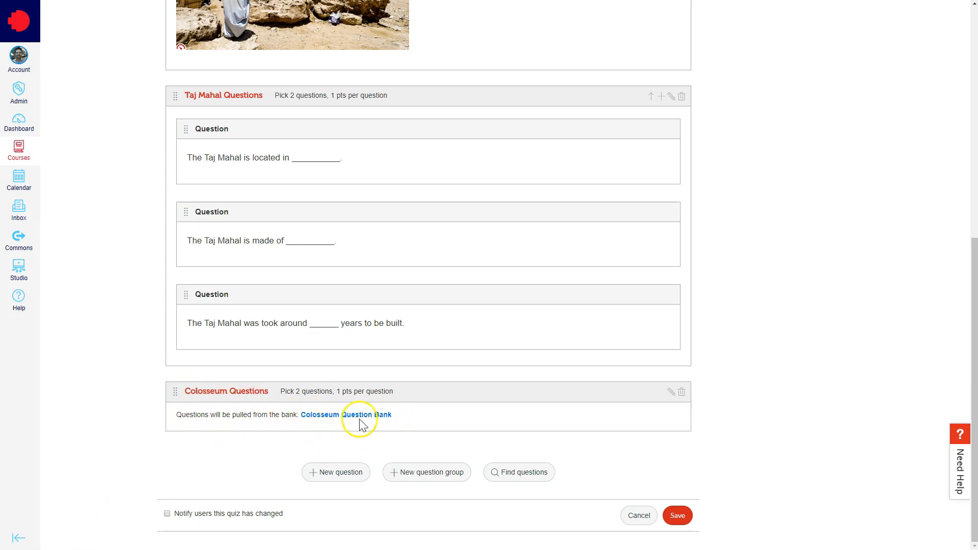
- Find the European city and seating capacity questions in the Colosseum Question Bank and add them to the quiz with no group
left_click(519, 479)
mouse_move(416, 277)
left_mouse_down()
mouse_move(412, 331)
mouse_move(416, 271)
left_mouse_up()
left_click(387, 278)
left_click(379, 244)
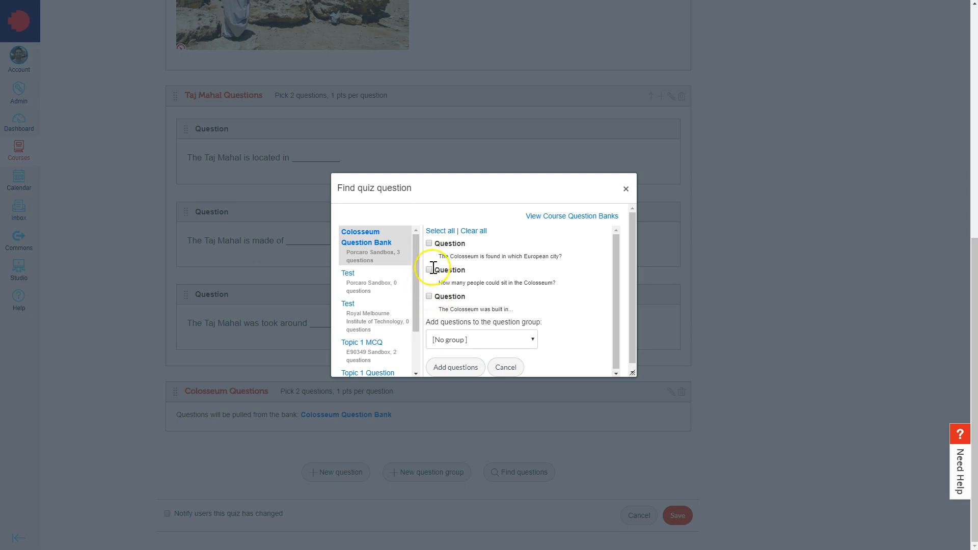
left_click(429, 244)
left_click(429, 271)
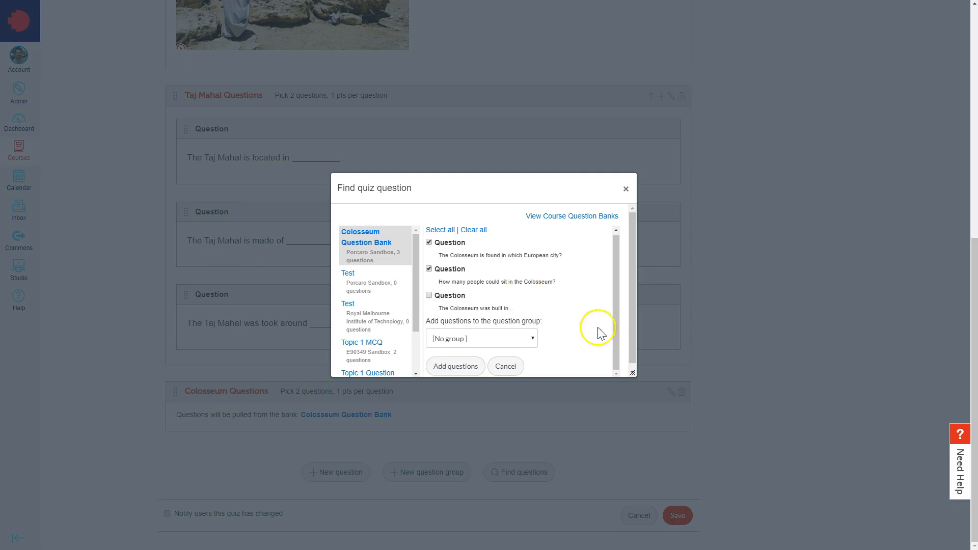
left_click(530, 339)
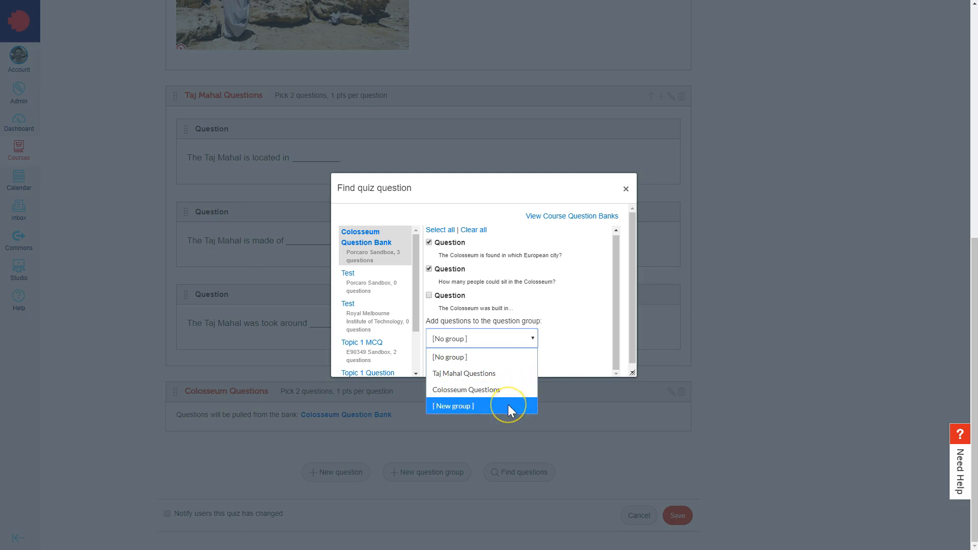
left_click(566, 323)
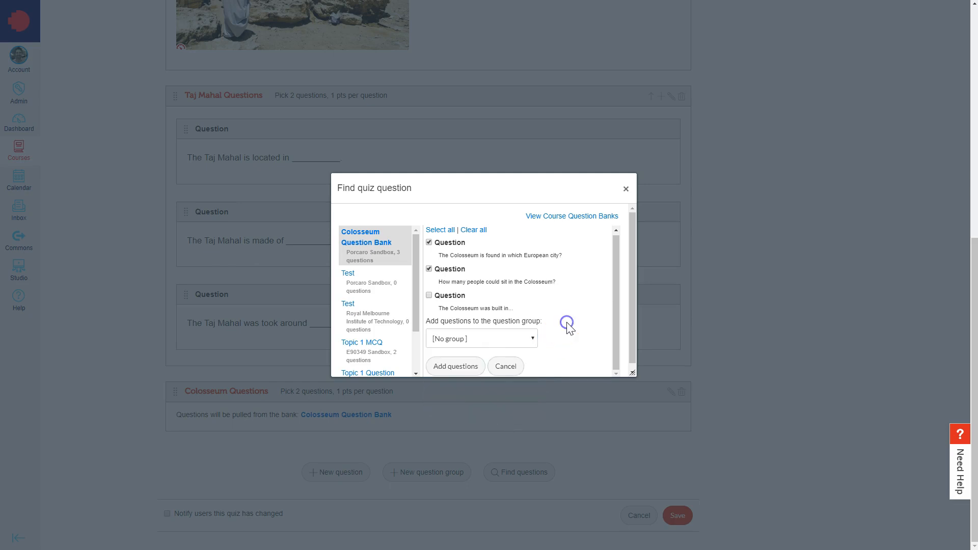
left_click(447, 376)
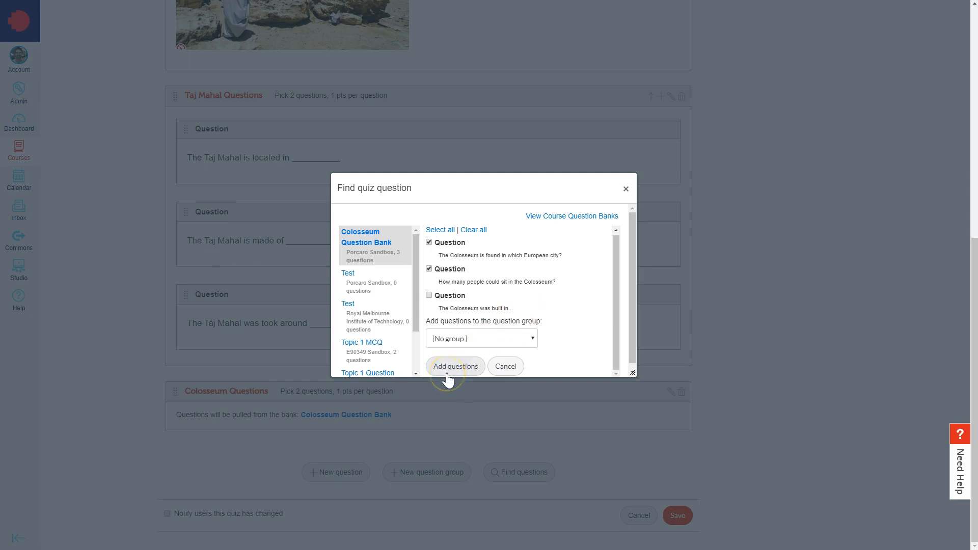
left_click(448, 374)
left_click_drag(976, 93, 976, 364)
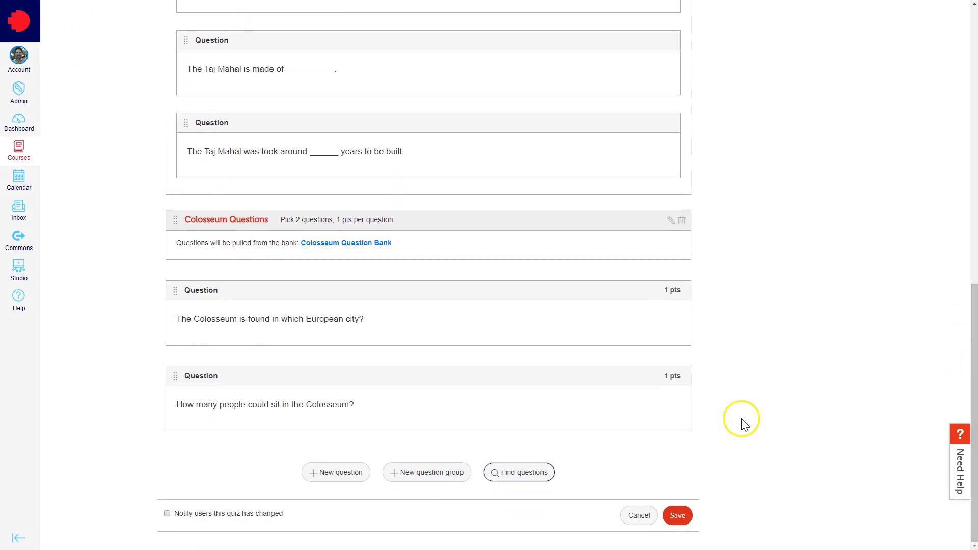
- Save the quiz and reopen it for editing at its list of questions
left_click(678, 516)
left_click(664, 63)
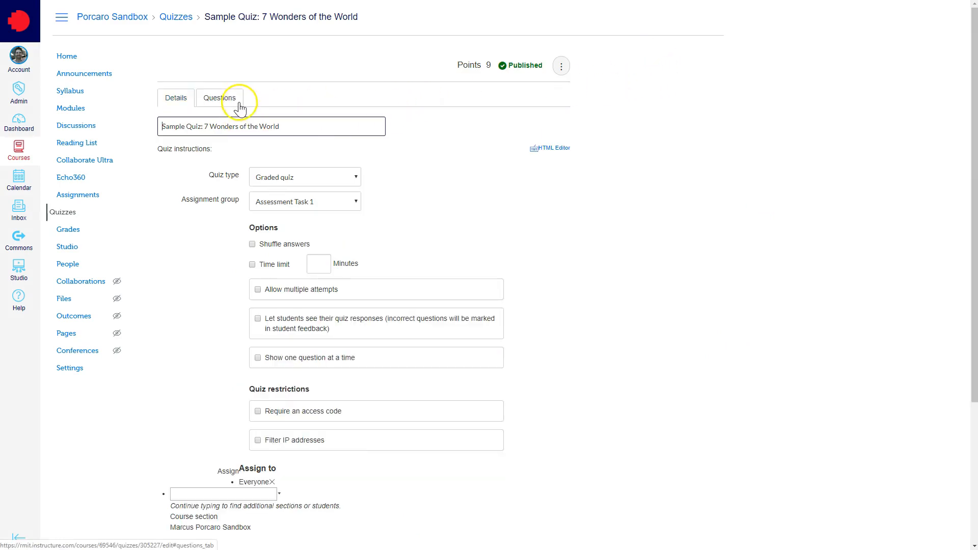
left_click(237, 102)
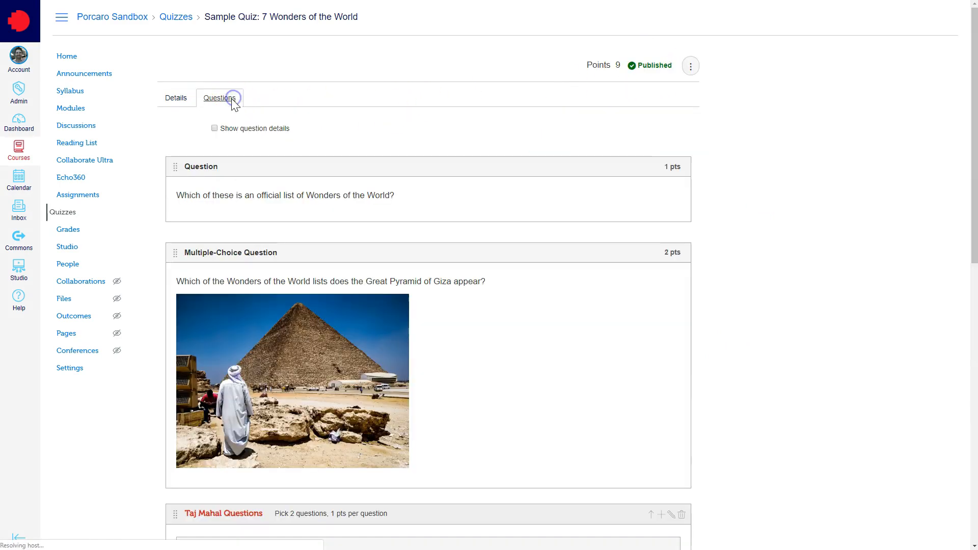
mouse_move(673, 192)
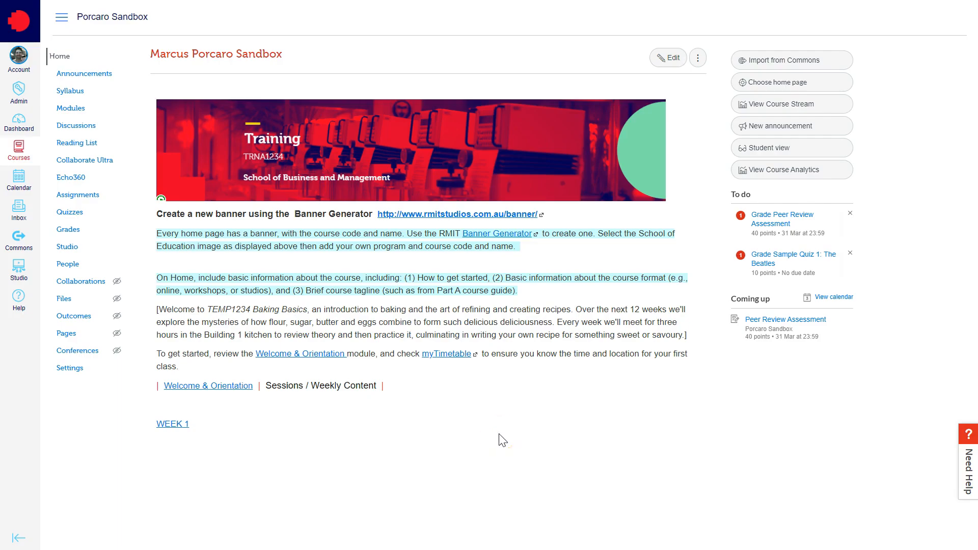
- Go from the course's quizzes to its question banks and add a bank named "Pyramid of Giza Question Bank"
left_click(71, 214)
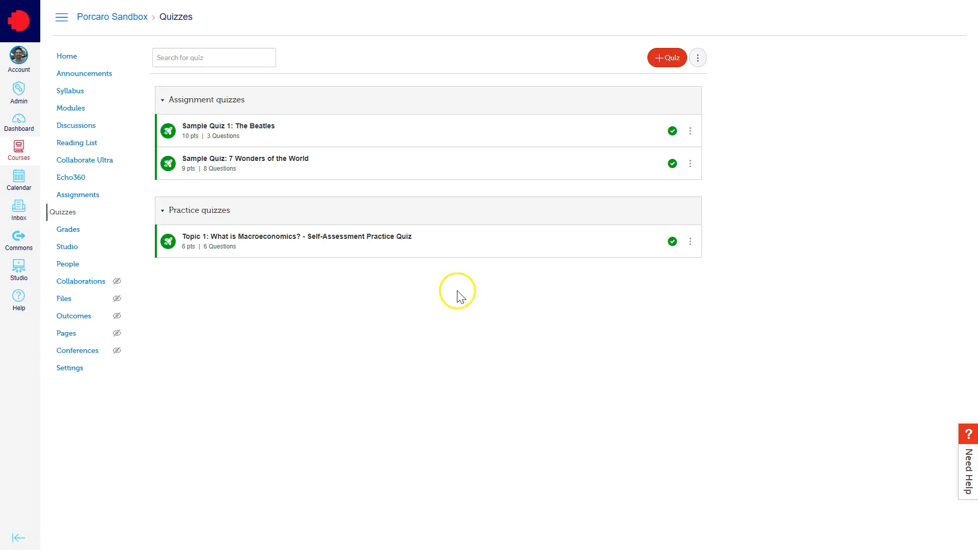
left_click(698, 62)
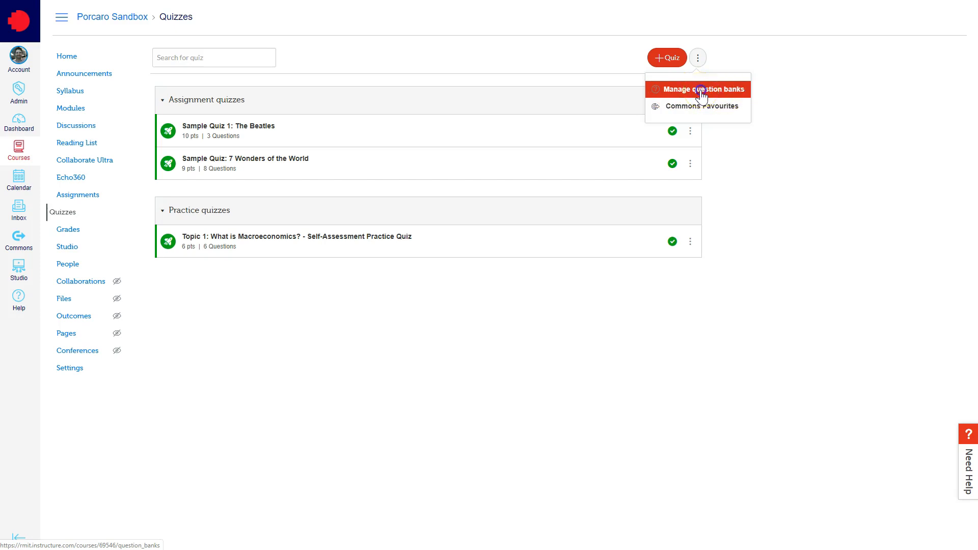
left_click(702, 92)
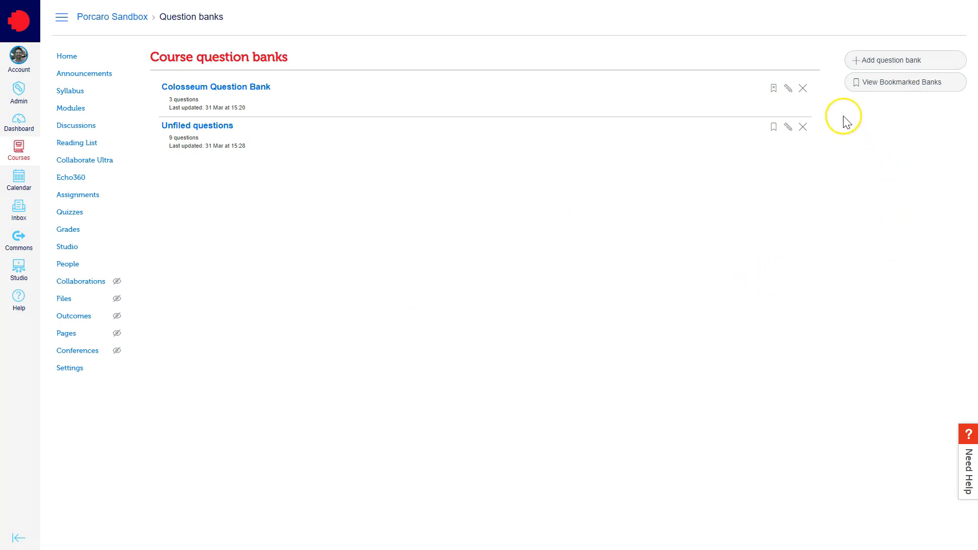
left_click(893, 65)
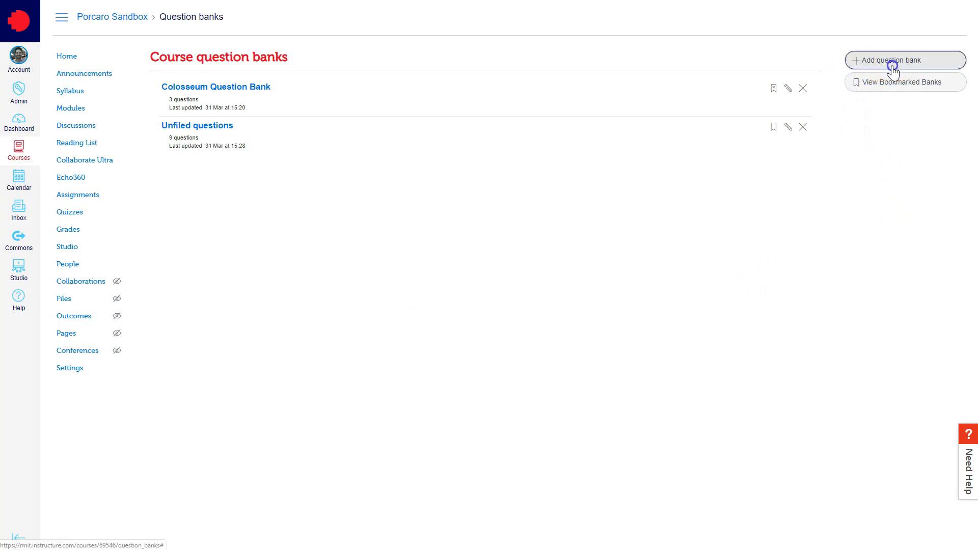
double_click(243, 89)
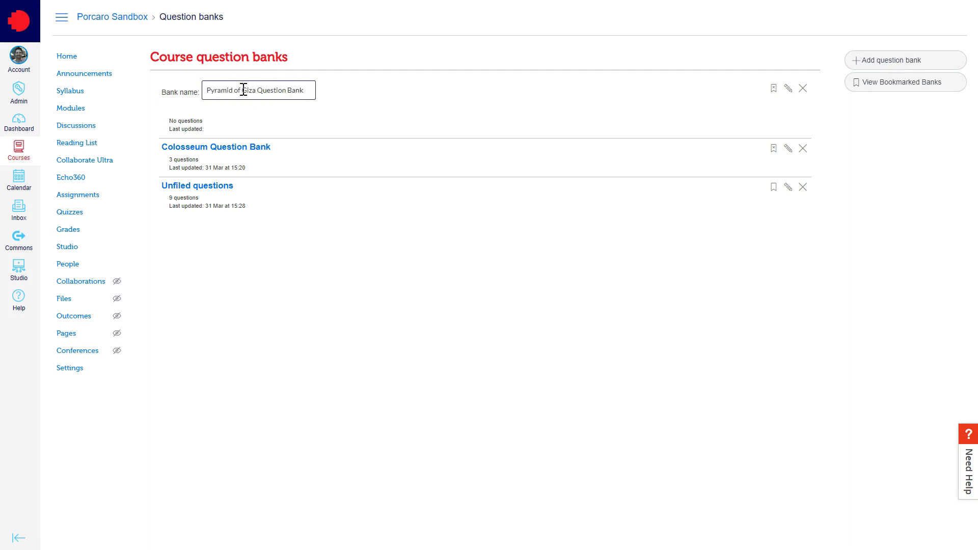
left_click(468, 79)
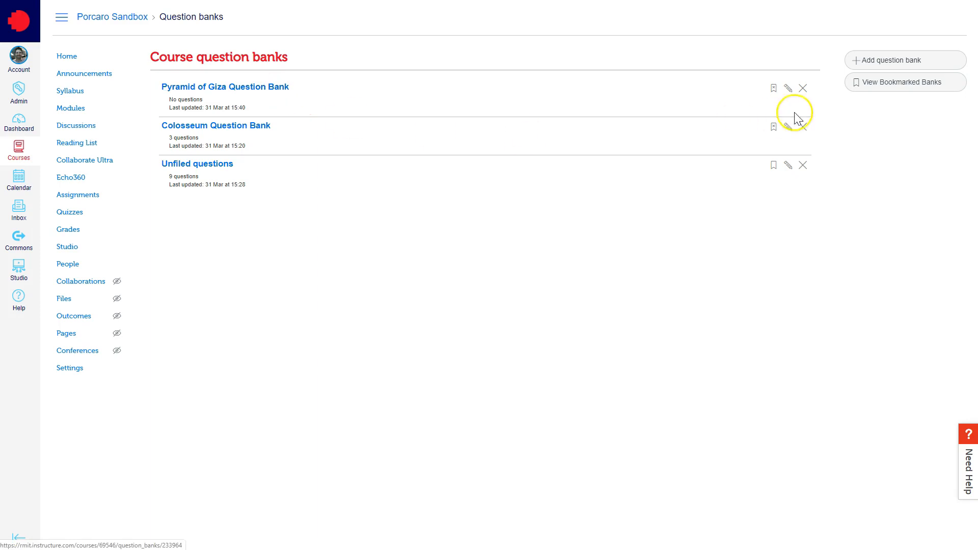
- Open the Pyramid of Giza Question Bank and add a multiple-choice question worth 1 point to it
left_click(237, 88)
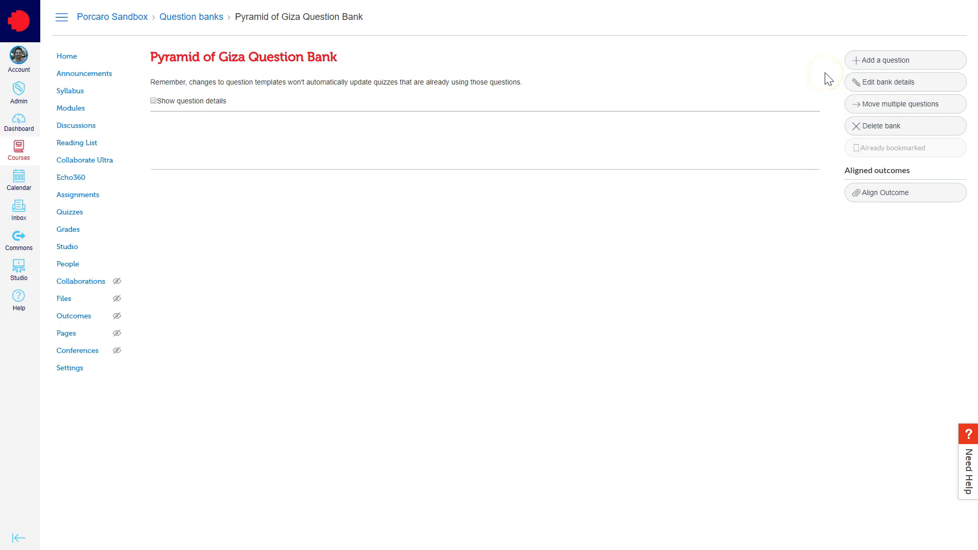
left_click(923, 67)
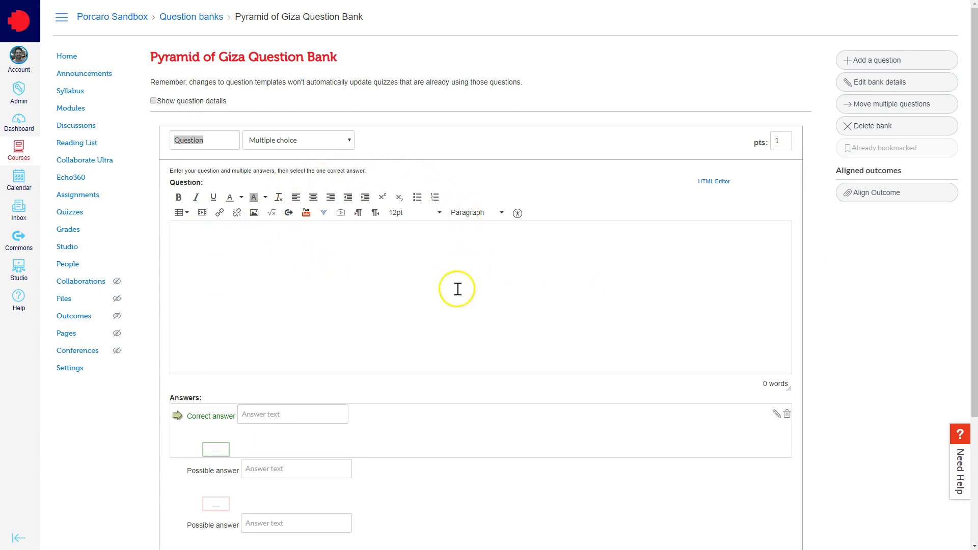
scroll(824, 288, "down", 3)
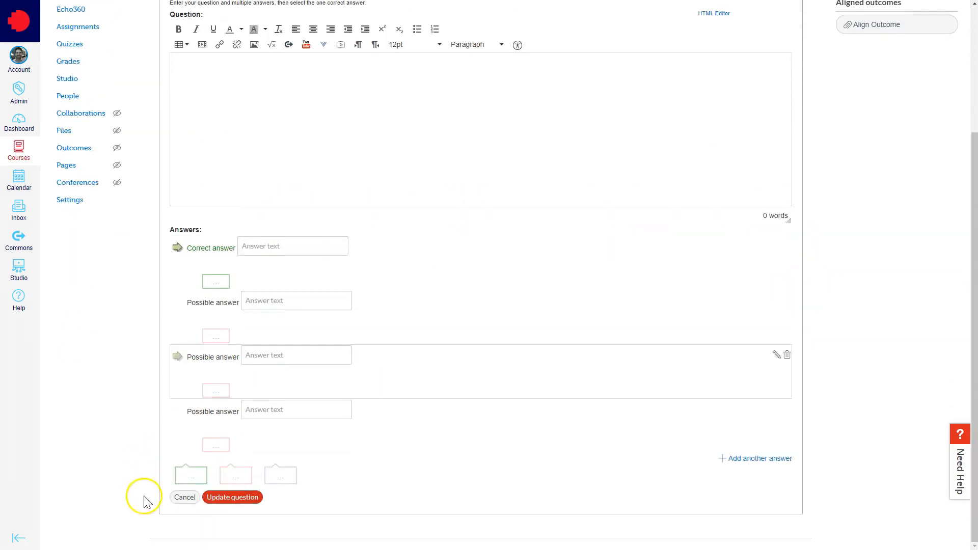
left_click(253, 503)
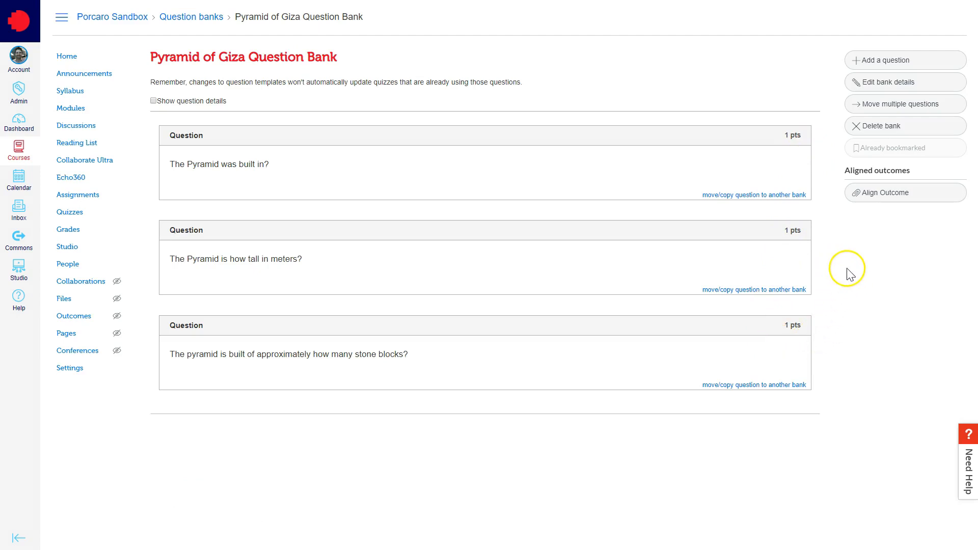
- Open and close the bank's name for editing, and show the question details to review the answers before hiding them again
left_click(873, 89)
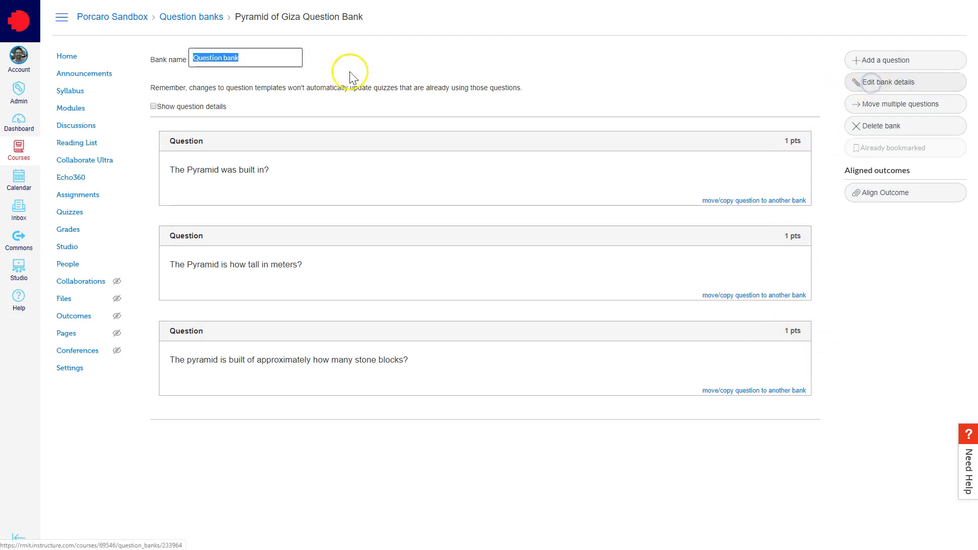
left_click(828, 102)
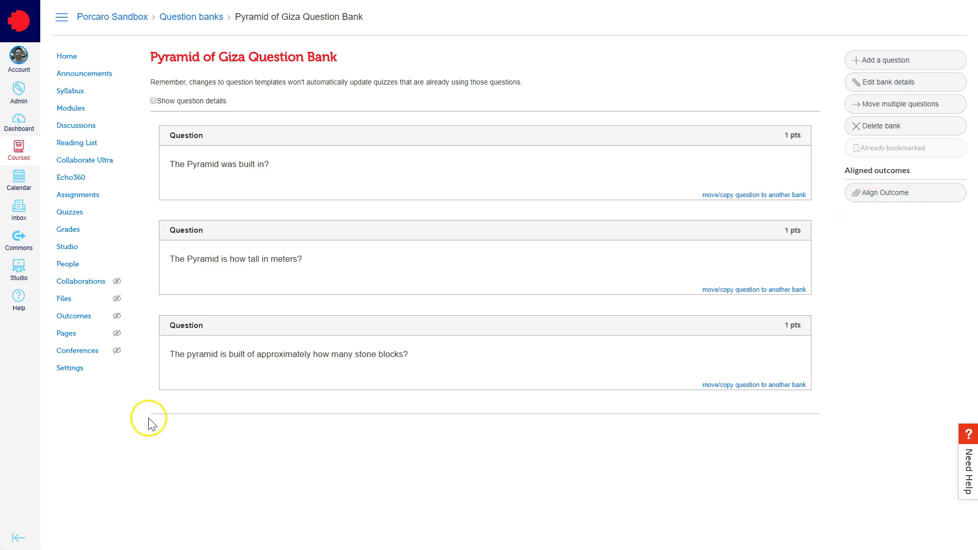
left_click(153, 101)
scroll(142, 135, "down", 5)
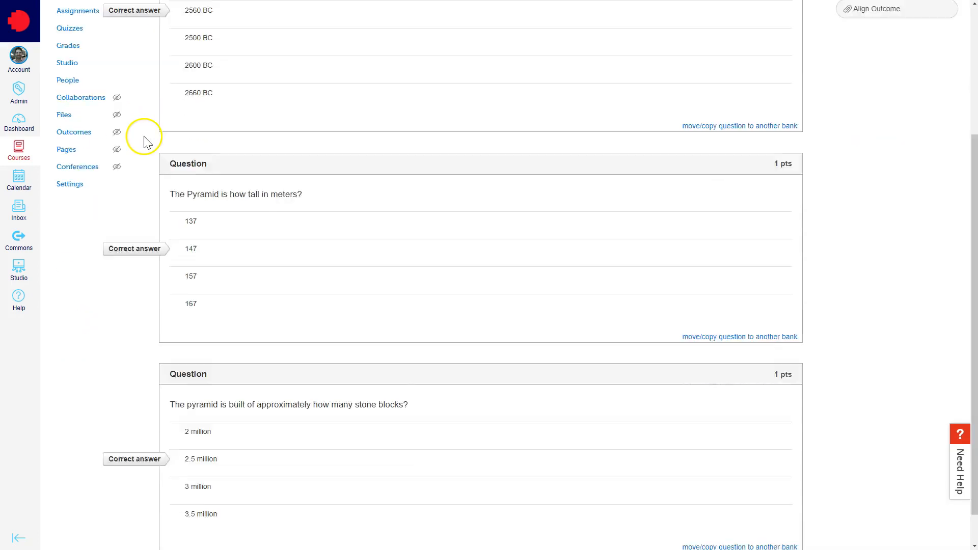
scroll(145, 140, "up", 5)
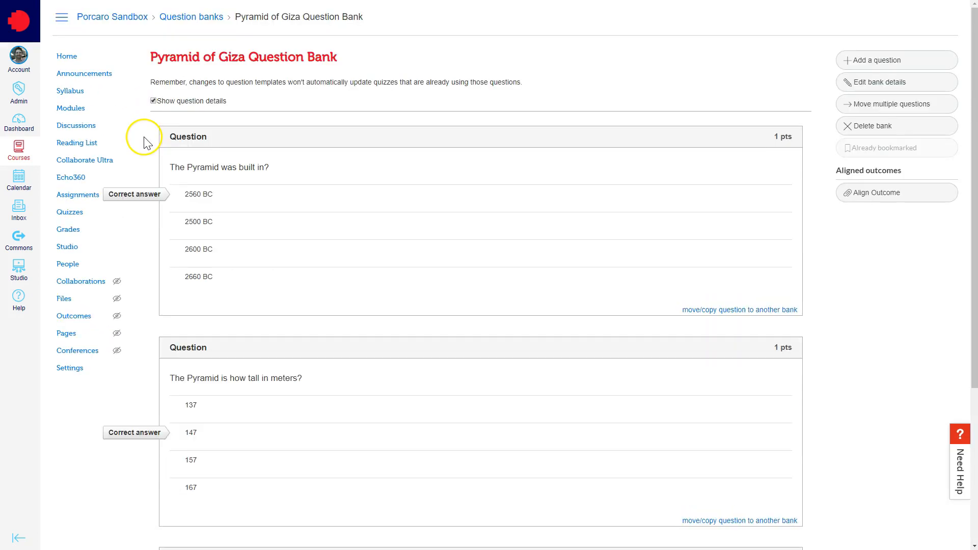
left_click(153, 101)
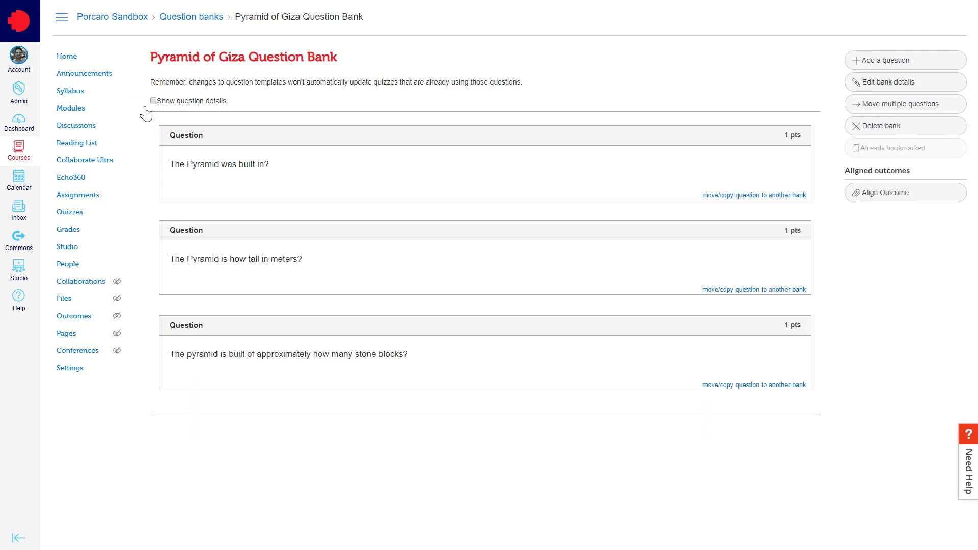